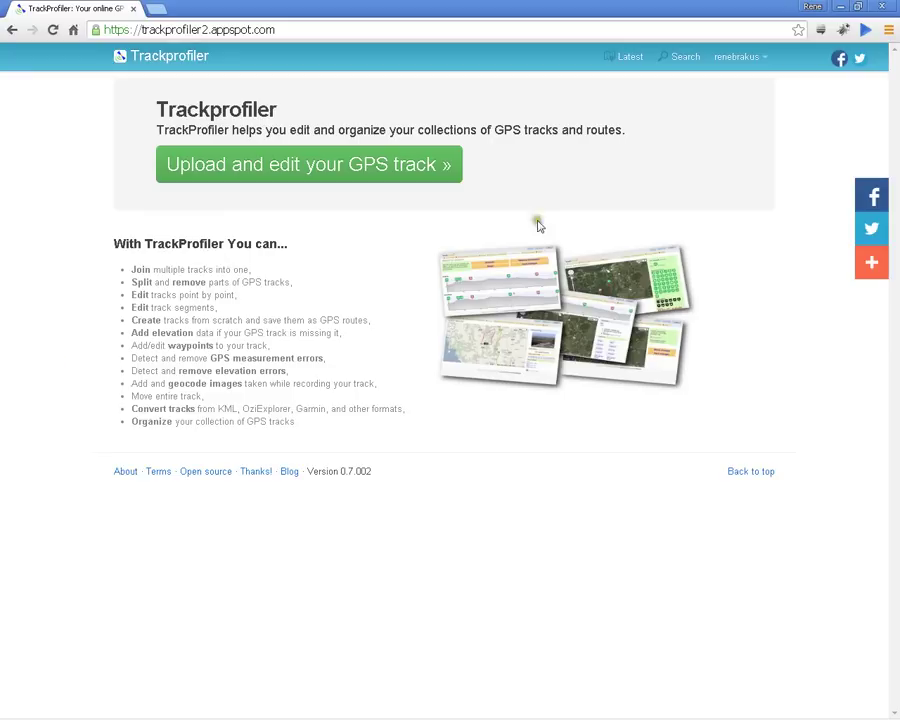
Open the username dropdown menu in the Trackprofiler header.
click(764, 65)
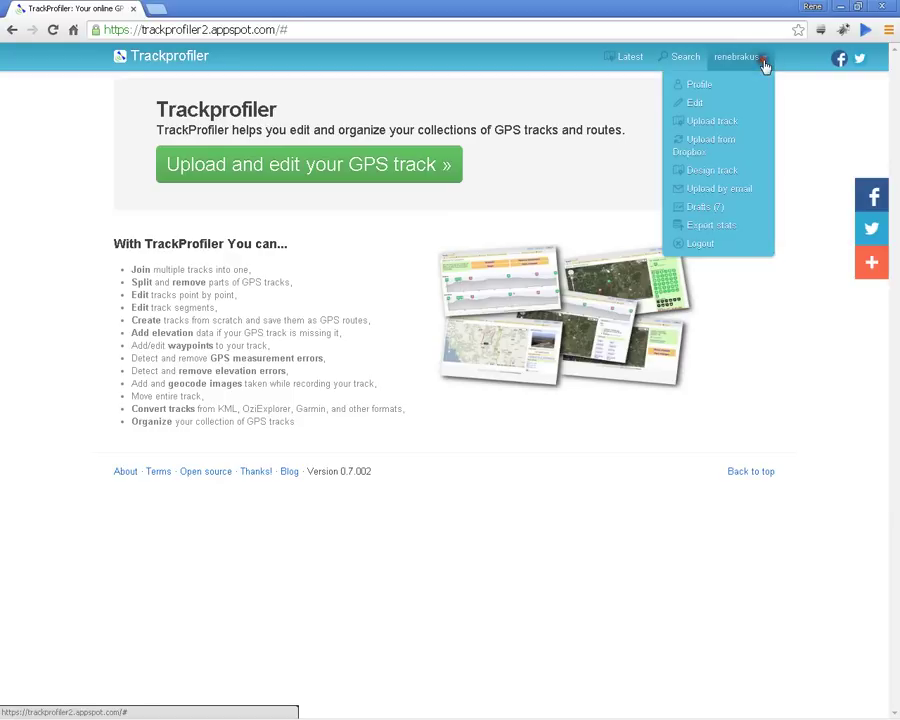
Start a Design track and confirm the title 'hiking'.
click(692, 173)
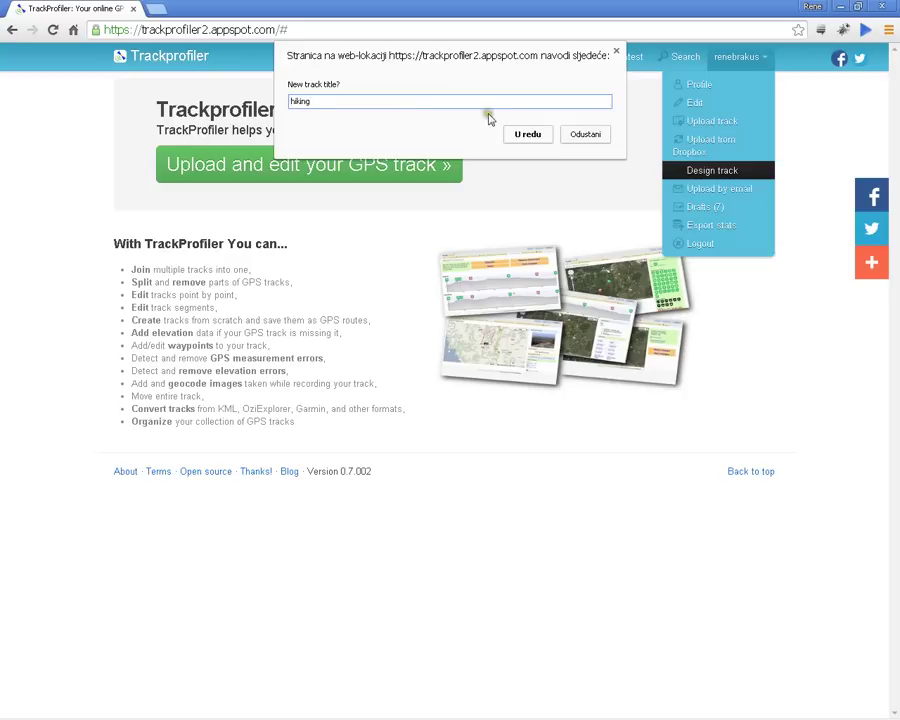
click(530, 137)
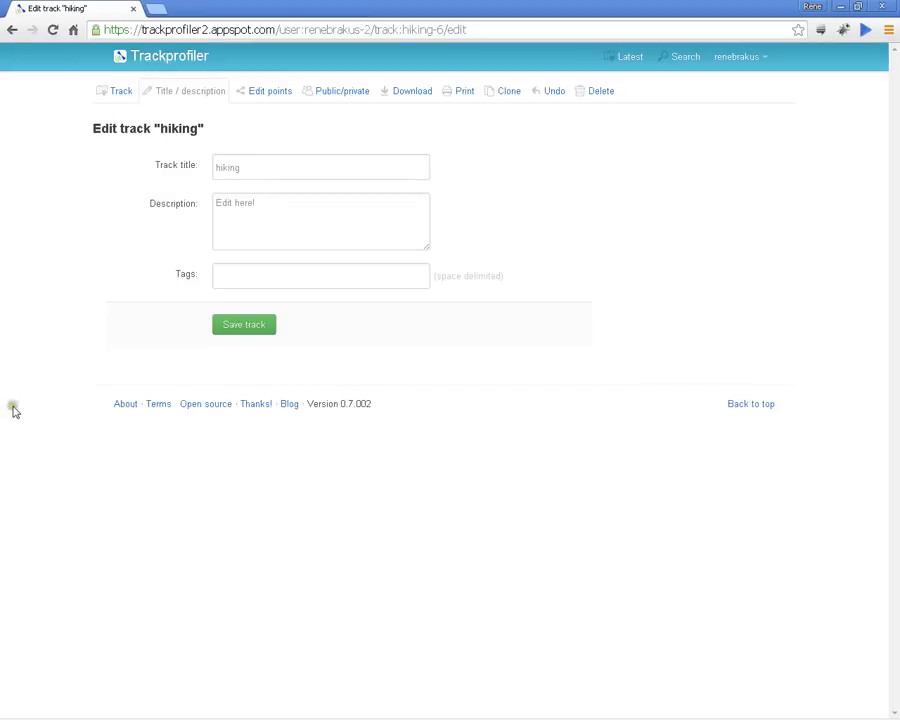
Replace the description with 'hiking', add the tag 'hike', and save the track.
click(225, 196)
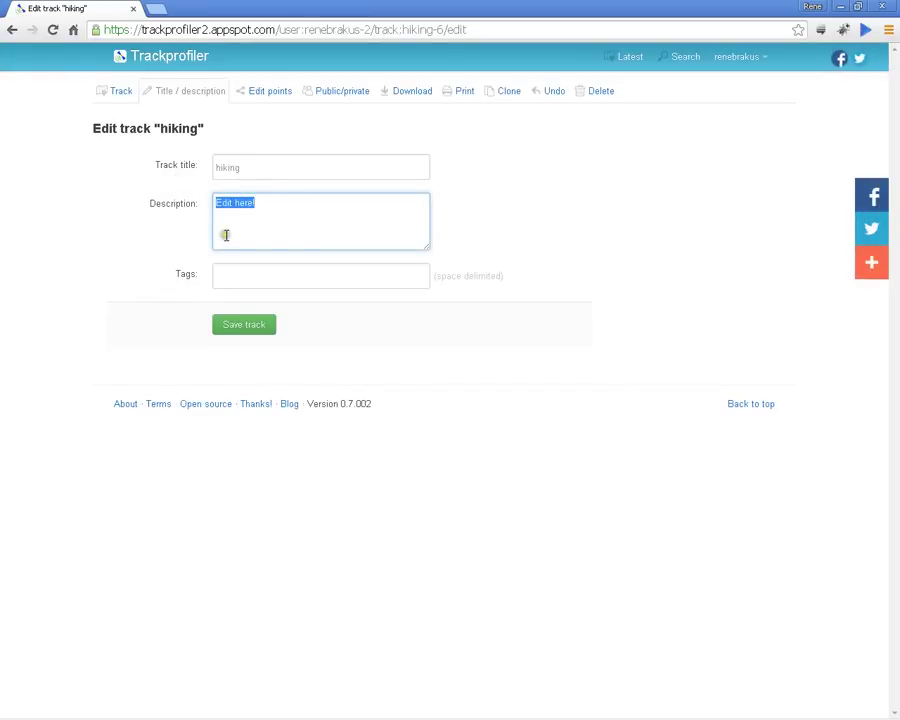
key(BackSpace)
text(hiking)
click(228, 274)
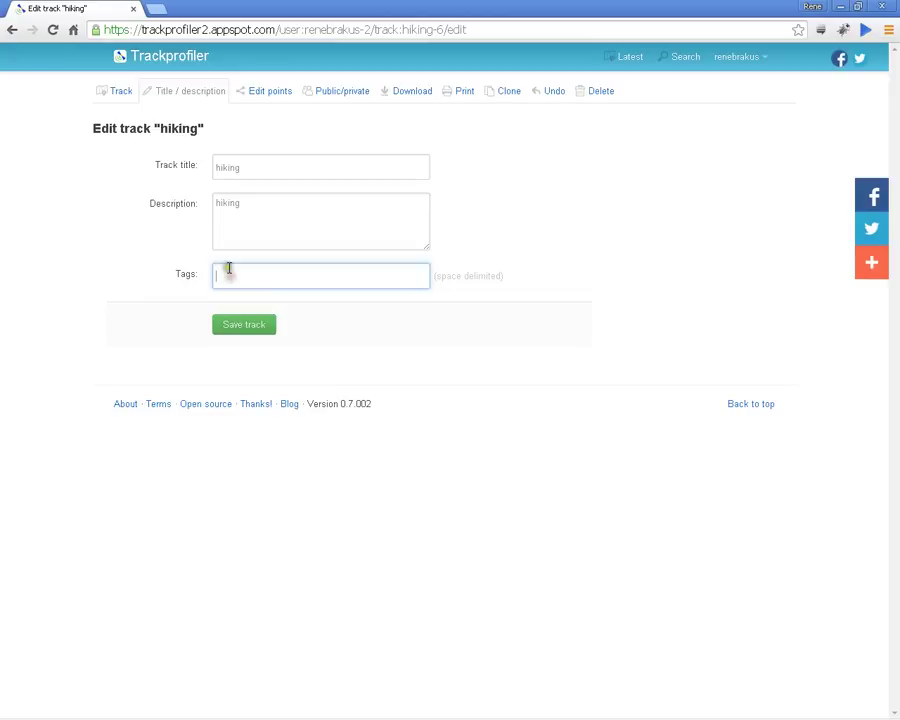
text(hike)
click(249, 328)
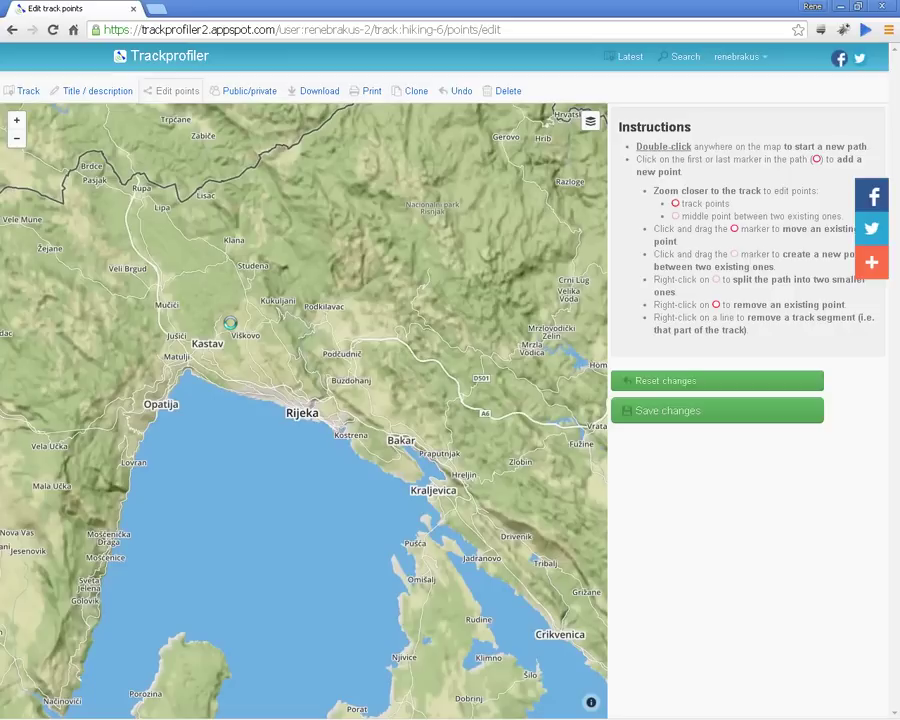
Zoom and pan the map to the area around Klana and Studena.
scroll(267, 328, up, 1)
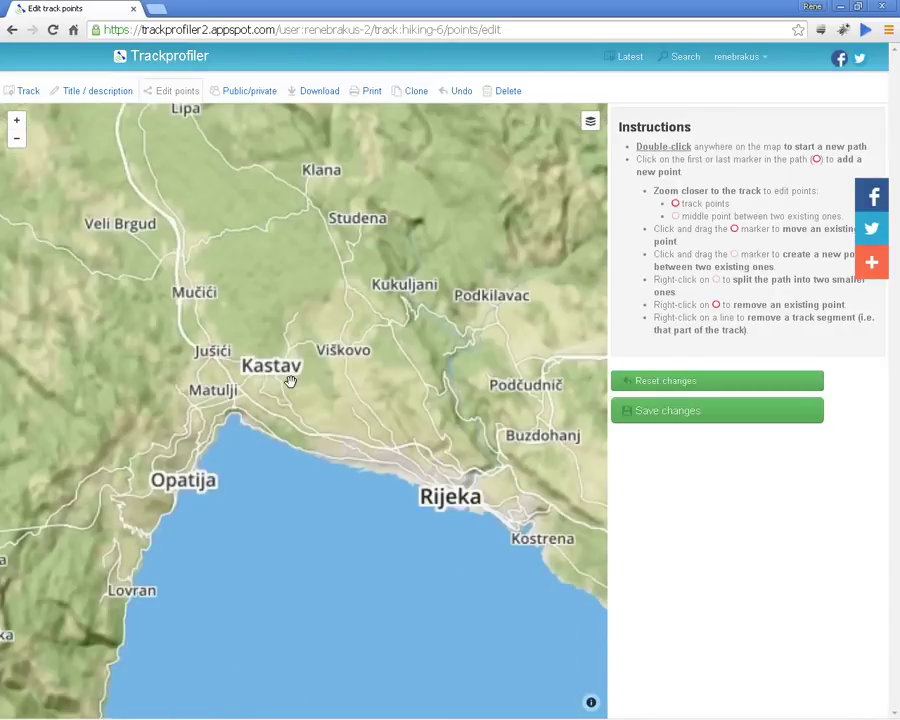
drag(294, 257, 333, 315)
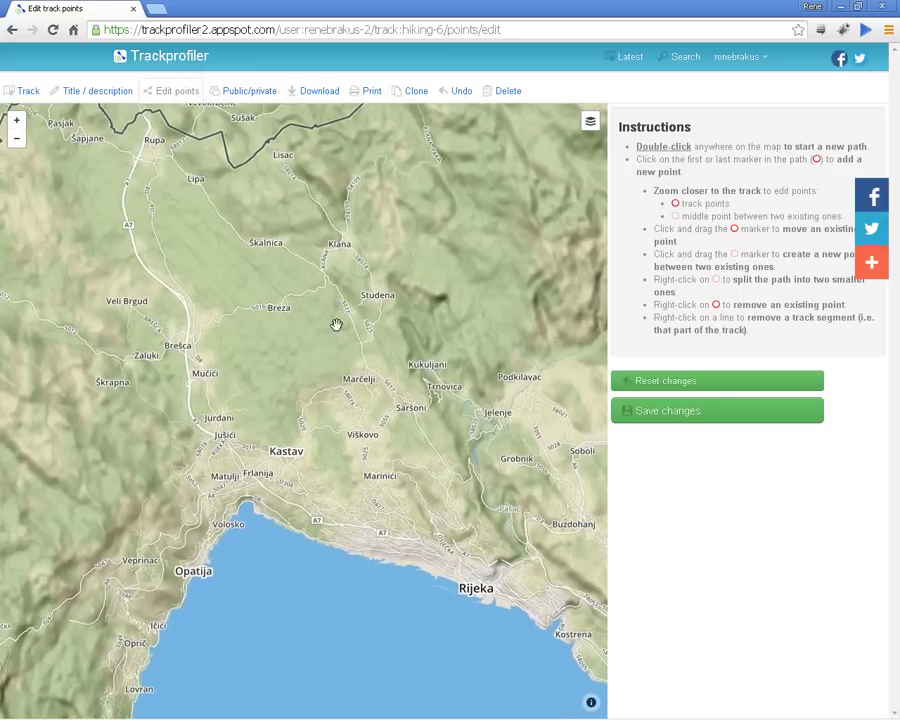
scroll(341, 300, up, 1)
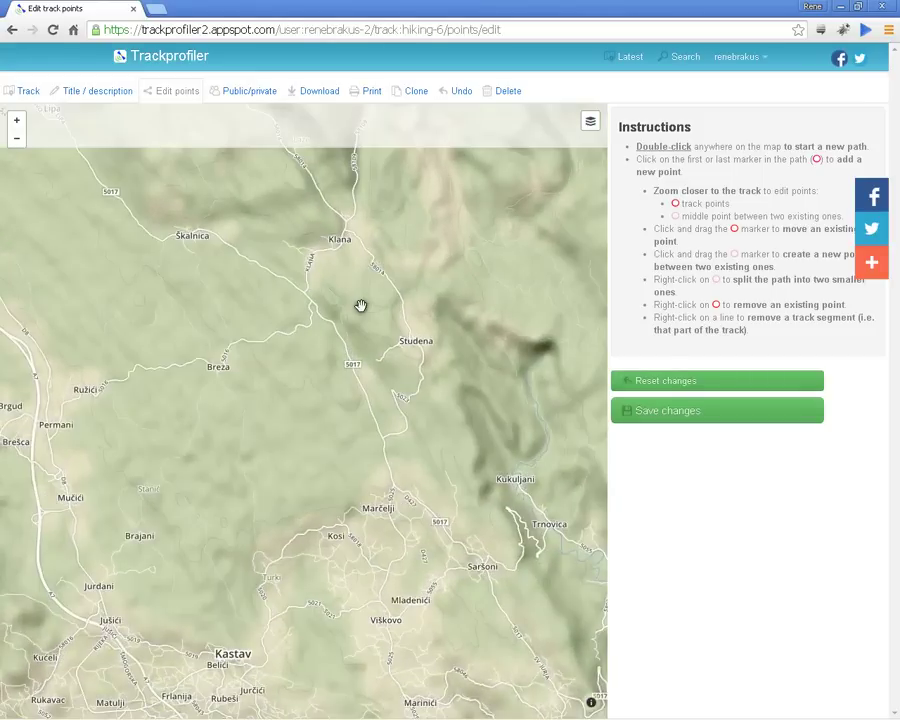
scroll(364, 304, up, 1)
drag(339, 315, 333, 324)
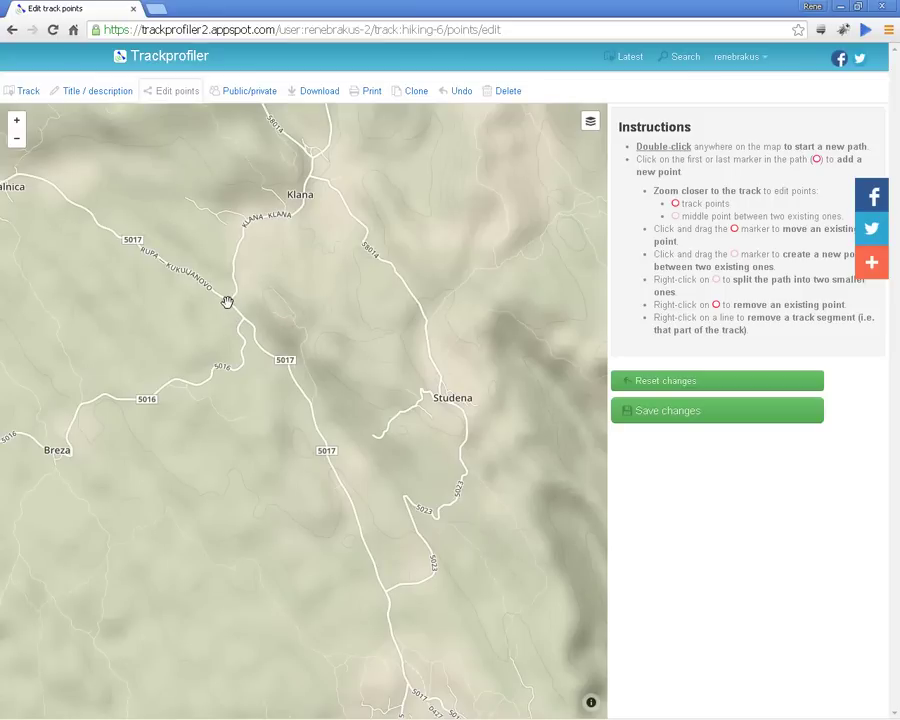
Start a new path on the road south-west of Klana and confirm it.
double_click(228, 302)
click(533, 114)
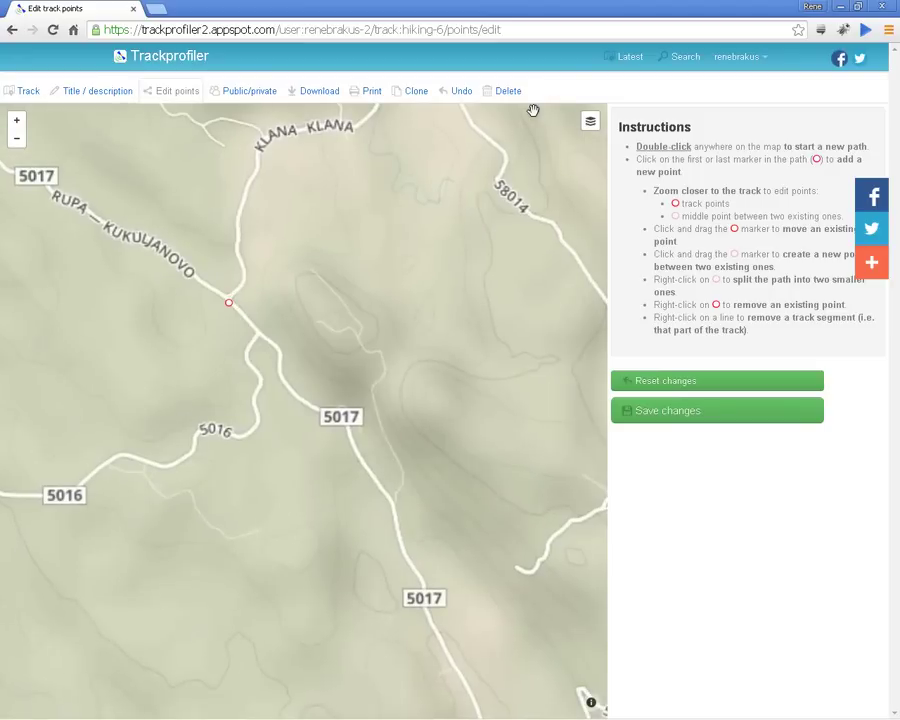
scroll(258, 344, down, 1)
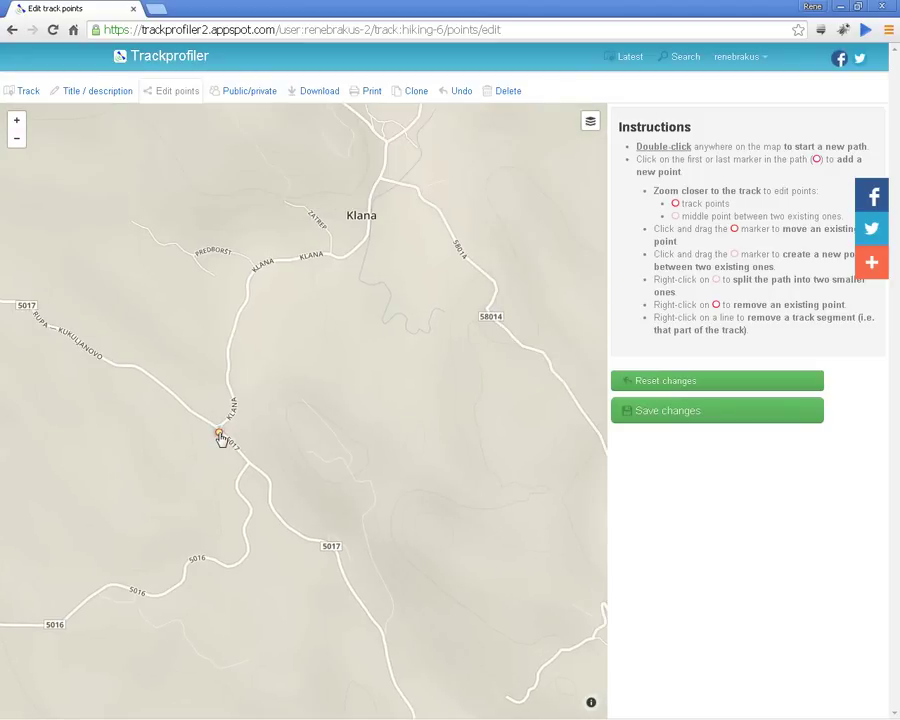
Extend the path through Klana and along road 58014 toward Studena.
click(219, 435)
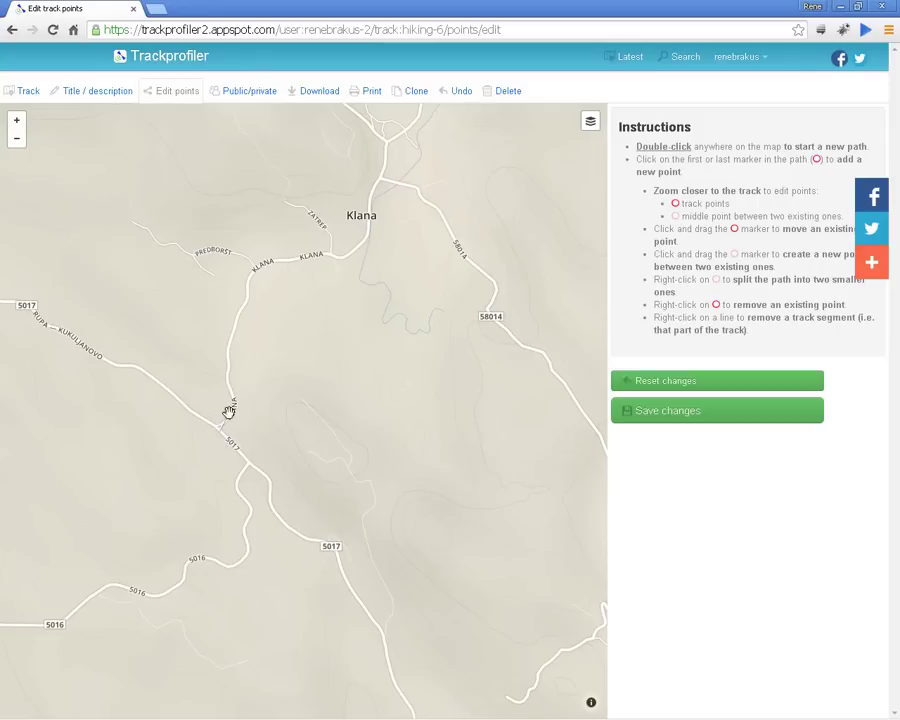
click(244, 302)
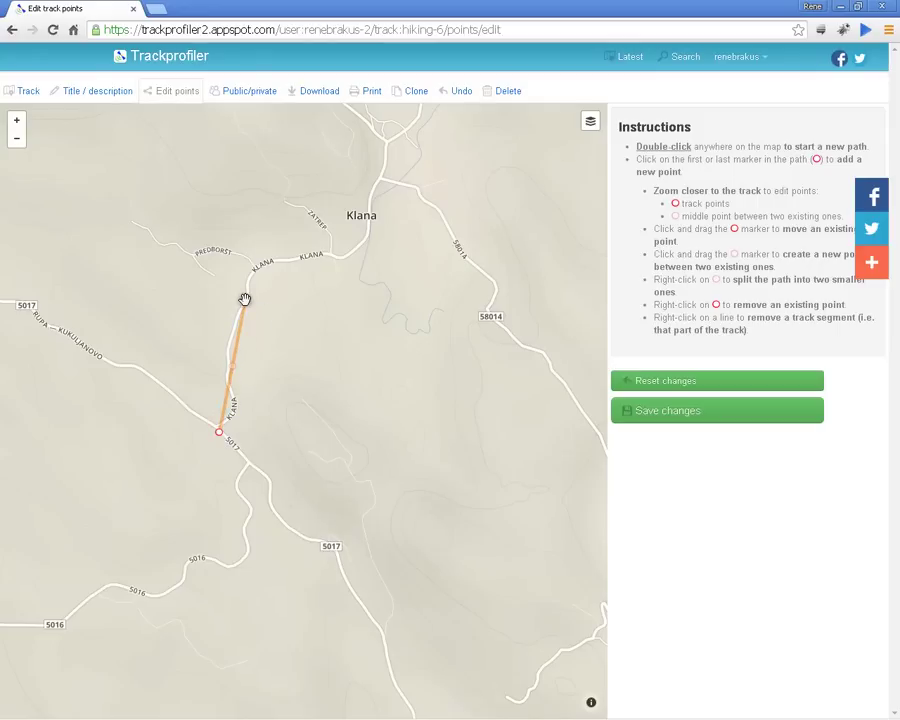
click(362, 246)
click(363, 245)
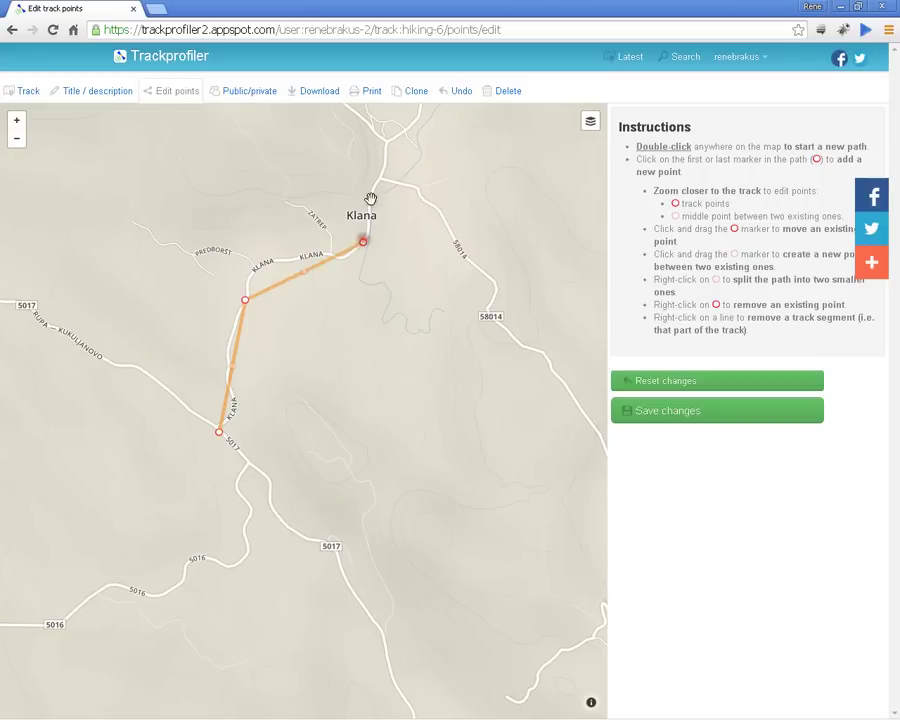
click(378, 181)
click(378, 182)
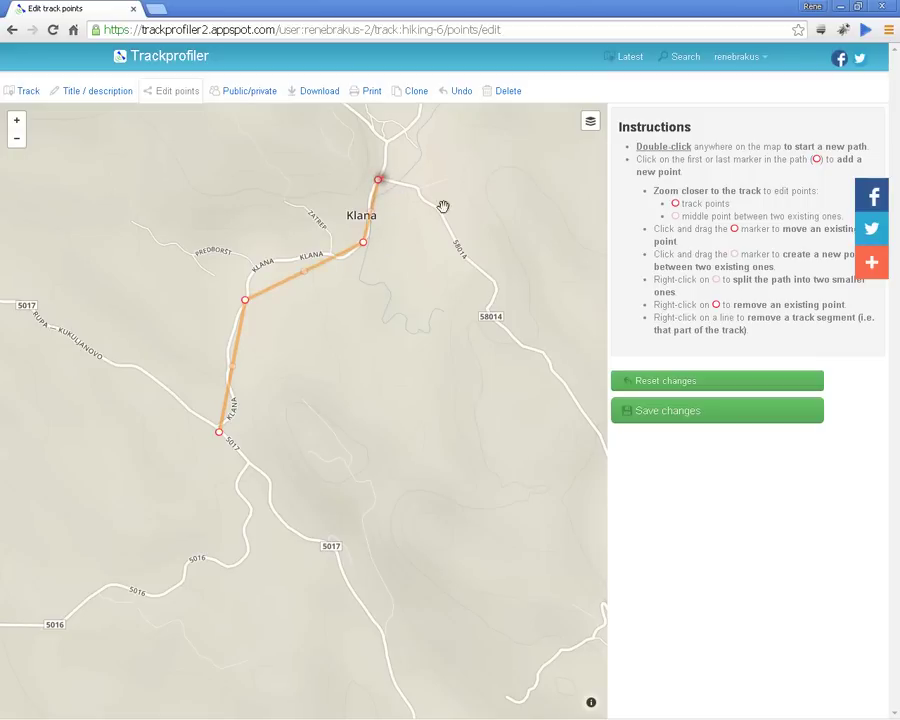
click(489, 281)
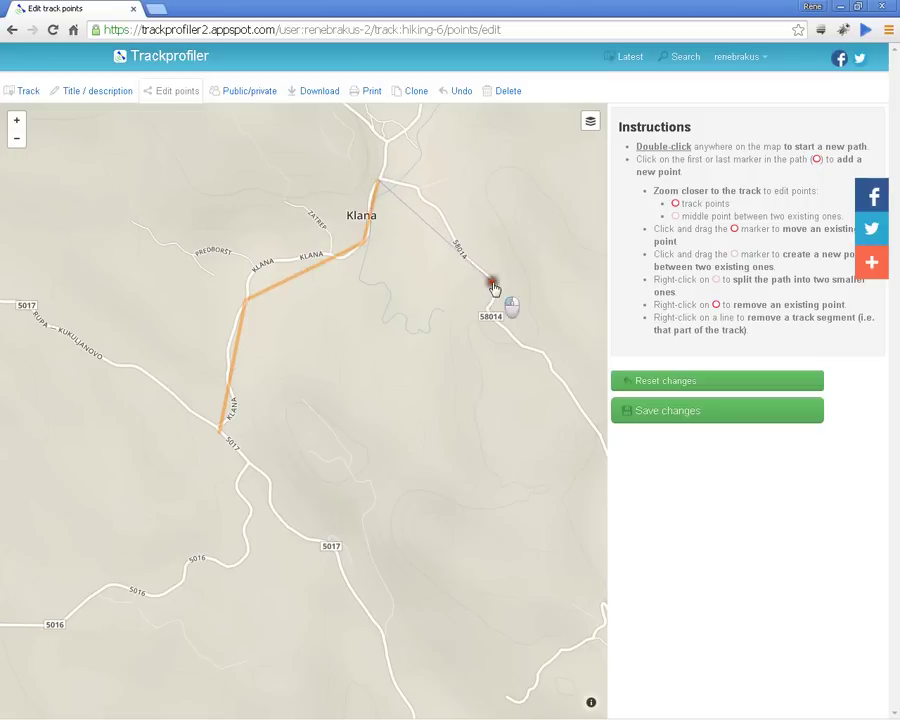
drag(496, 283, 352, 186)
click(349, 185)
Continue the track down road 58014 through Studena and just south of it.
click(404, 261)
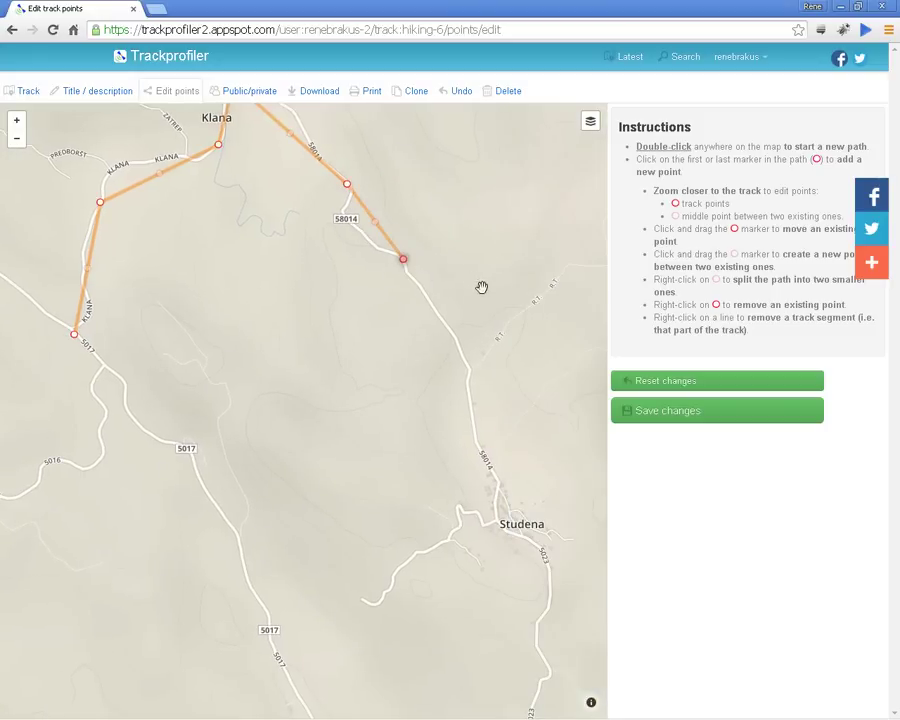
drag(467, 337, 392, 249)
click(330, 172)
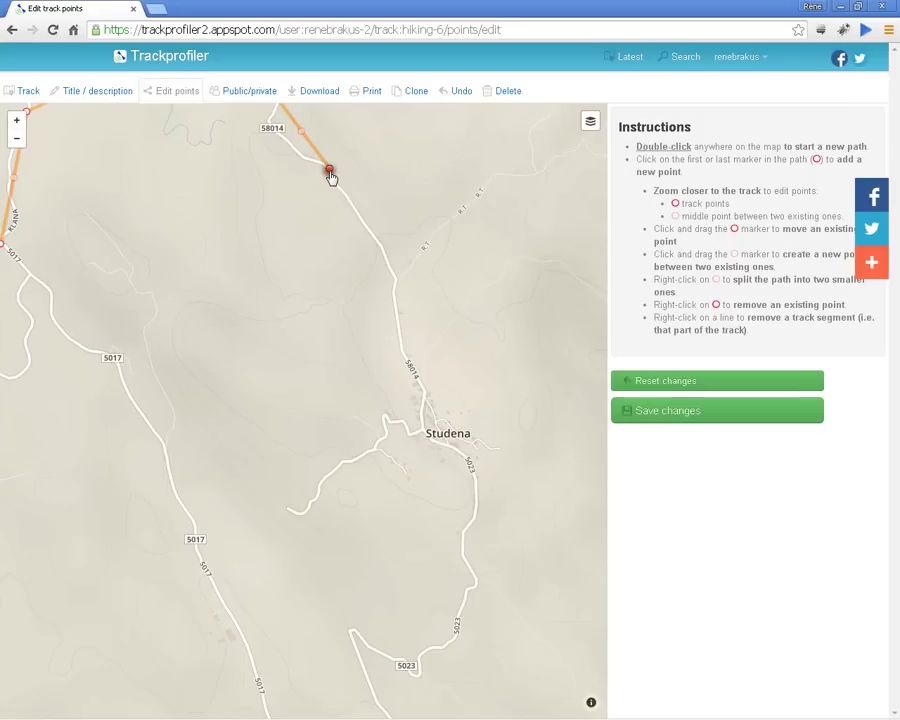
click(396, 284)
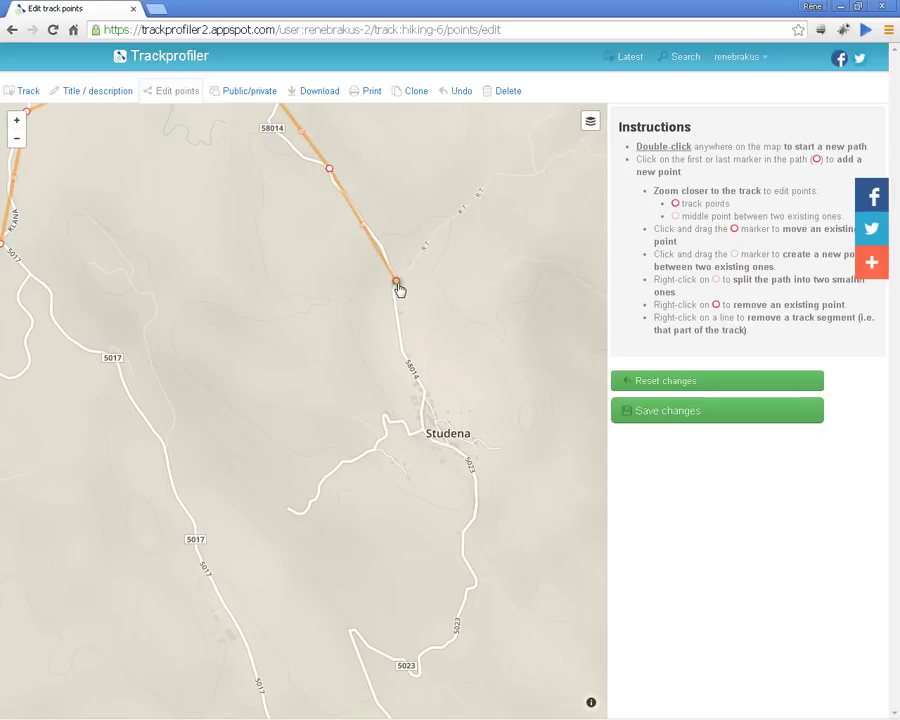
click(425, 432)
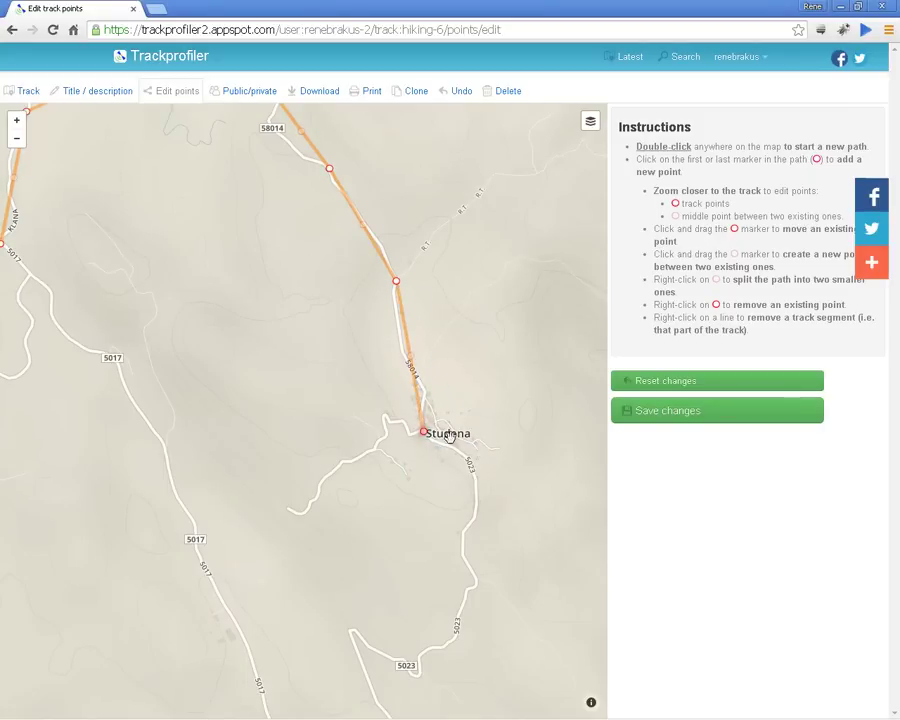
drag(430, 432, 388, 332)
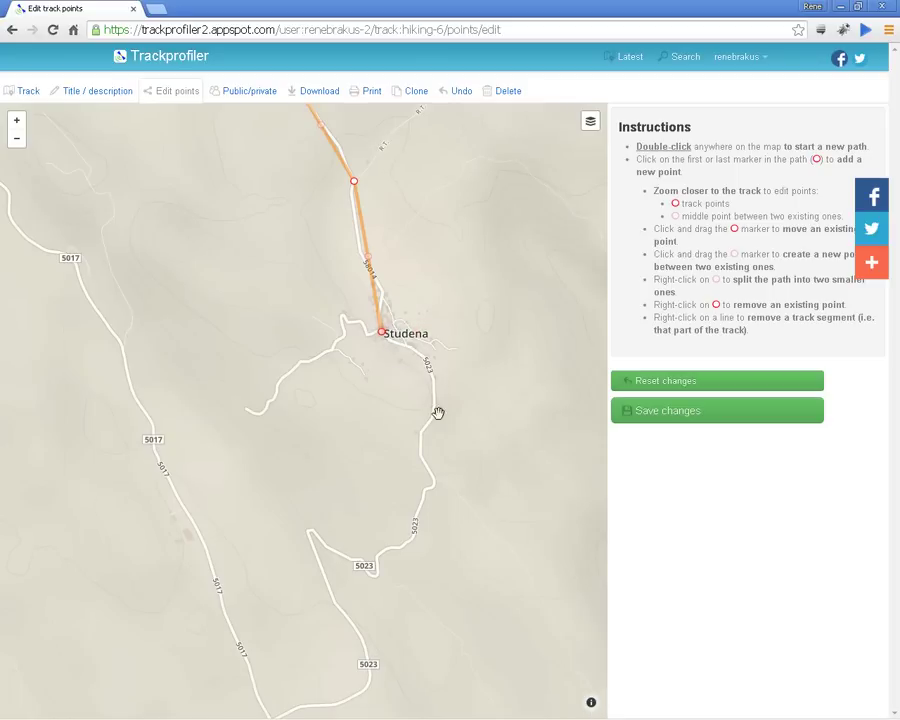
click(436, 484)
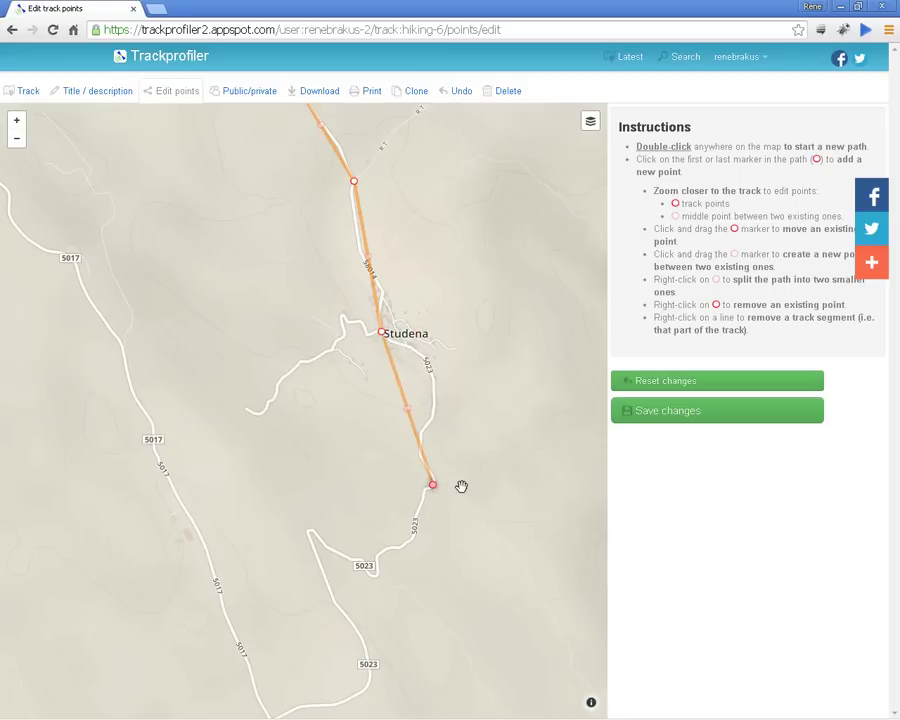
drag(462, 484, 512, 386)
mouse_move(457, 318)
mouse_down()
mouse_move(480, 301)
mouse_move(477, 278)
mouse_up()
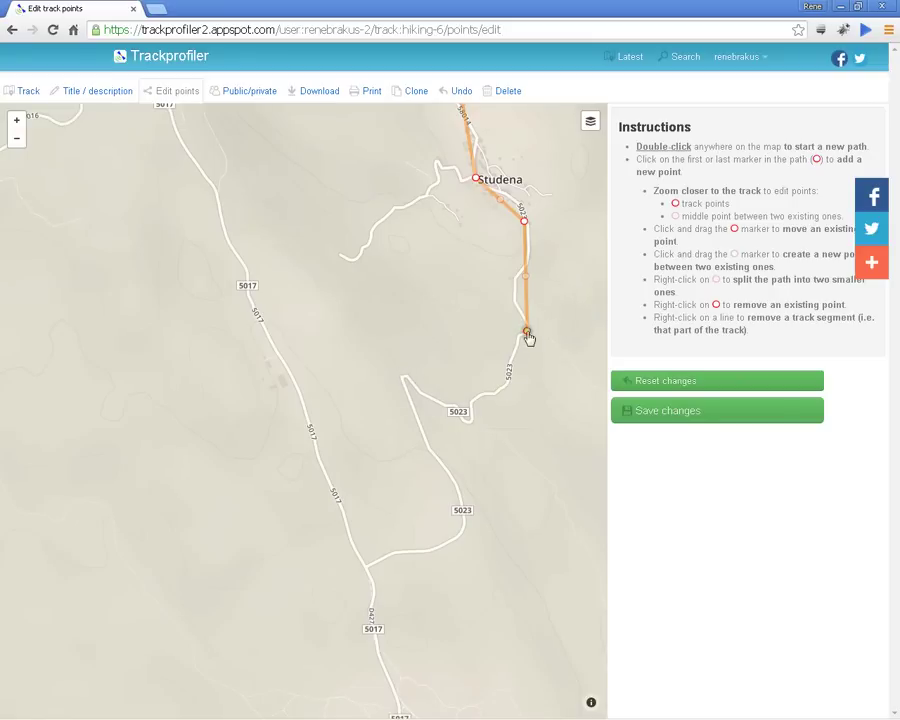
Add track points down road 5023 to the road 5017 junction.
click(469, 425)
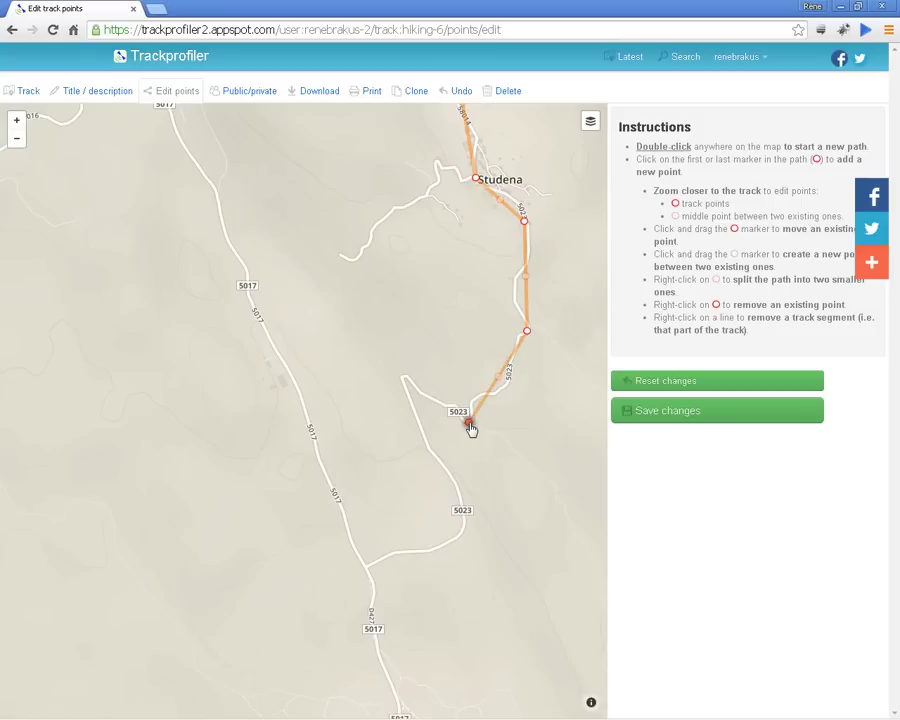
click(404, 379)
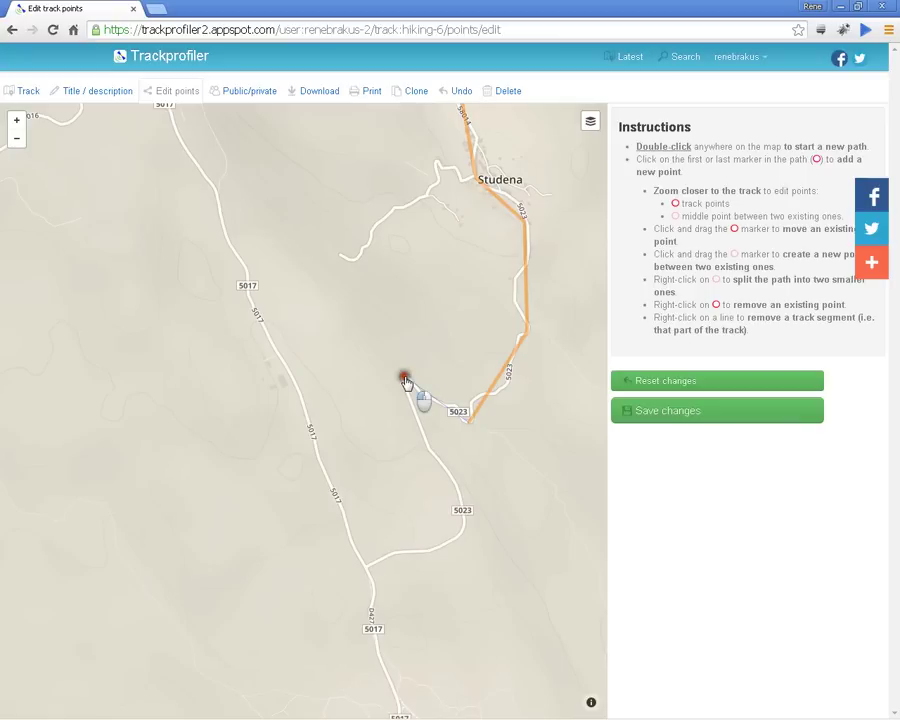
click(464, 519)
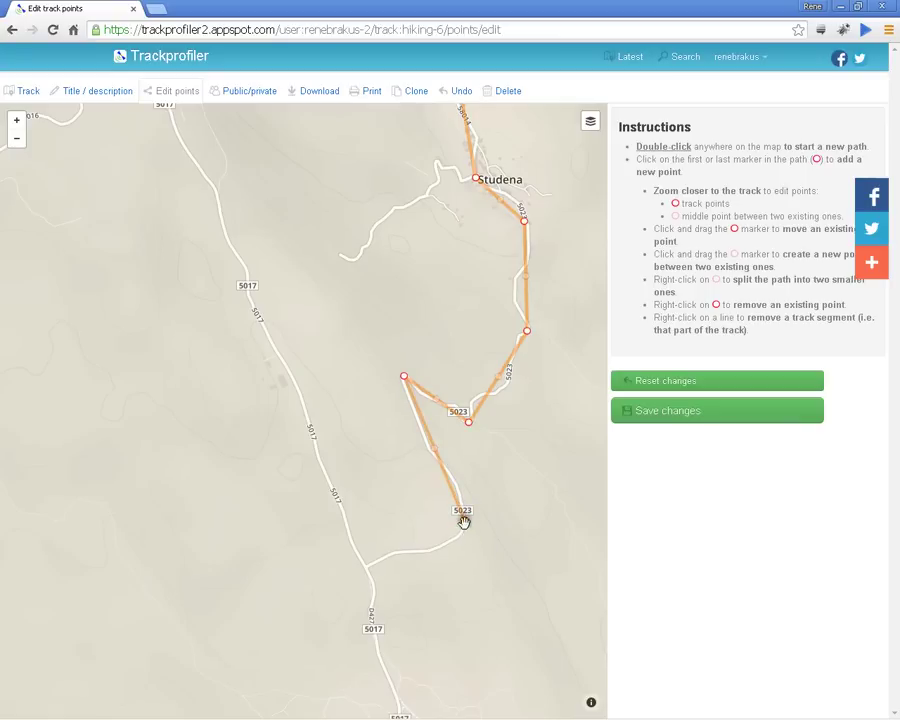
click(365, 567)
drag(268, 527, 386, 579)
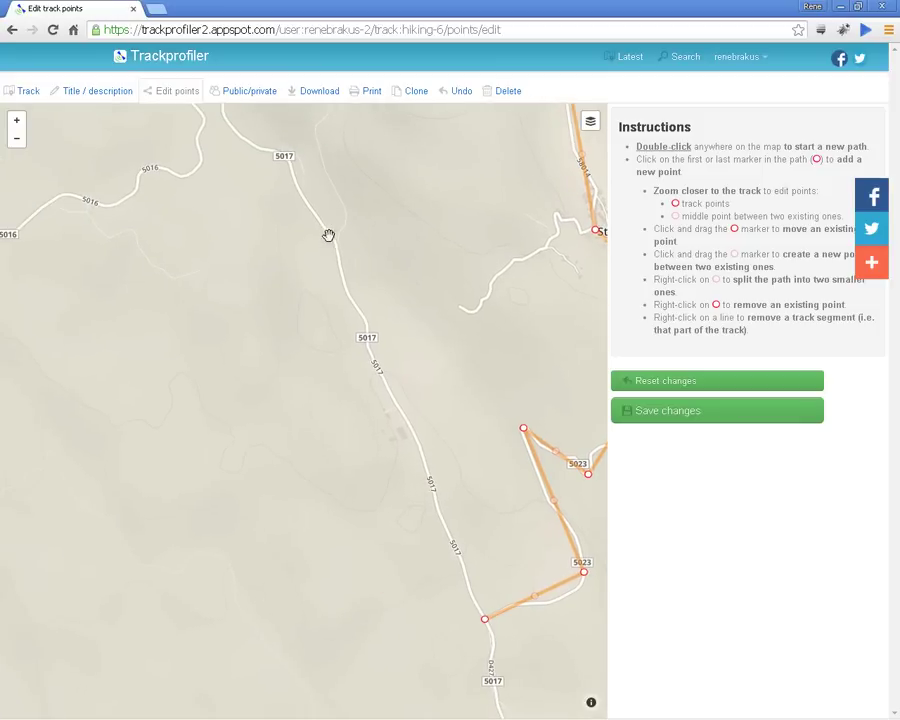
Run the track north up road 5017 and join it near Klana, closing the loop.
click(485, 620)
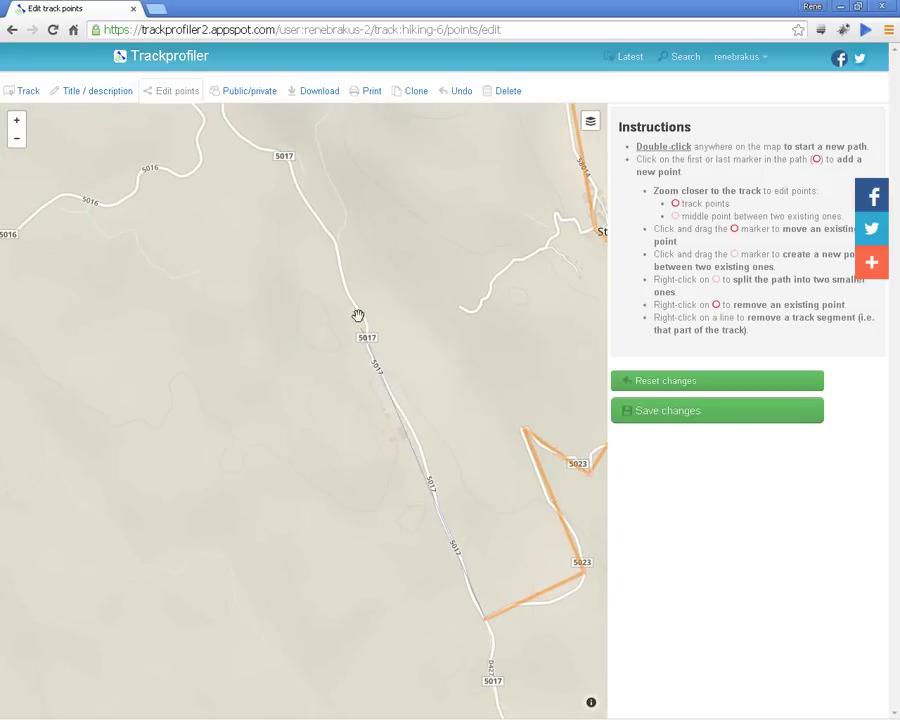
click(317, 219)
drag(216, 220, 261, 485)
click(363, 487)
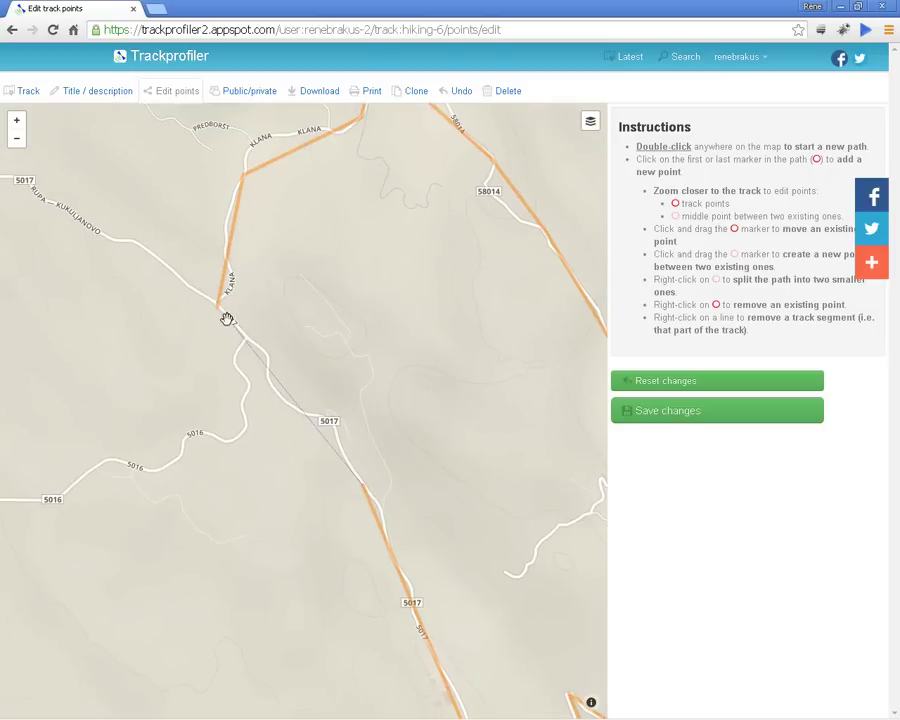
click(218, 313)
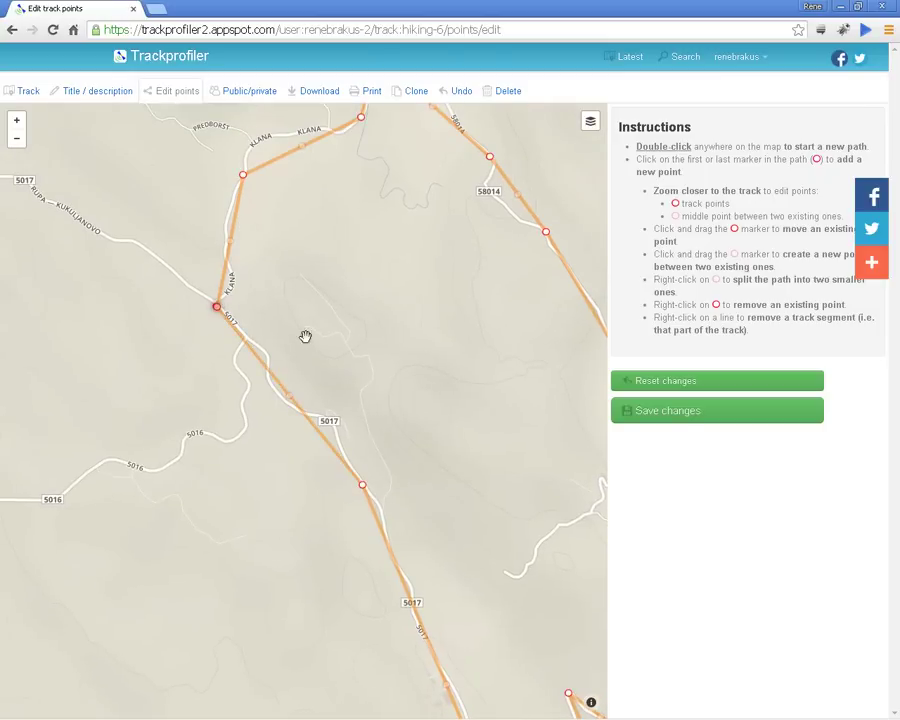
drag(357, 365, 404, 402)
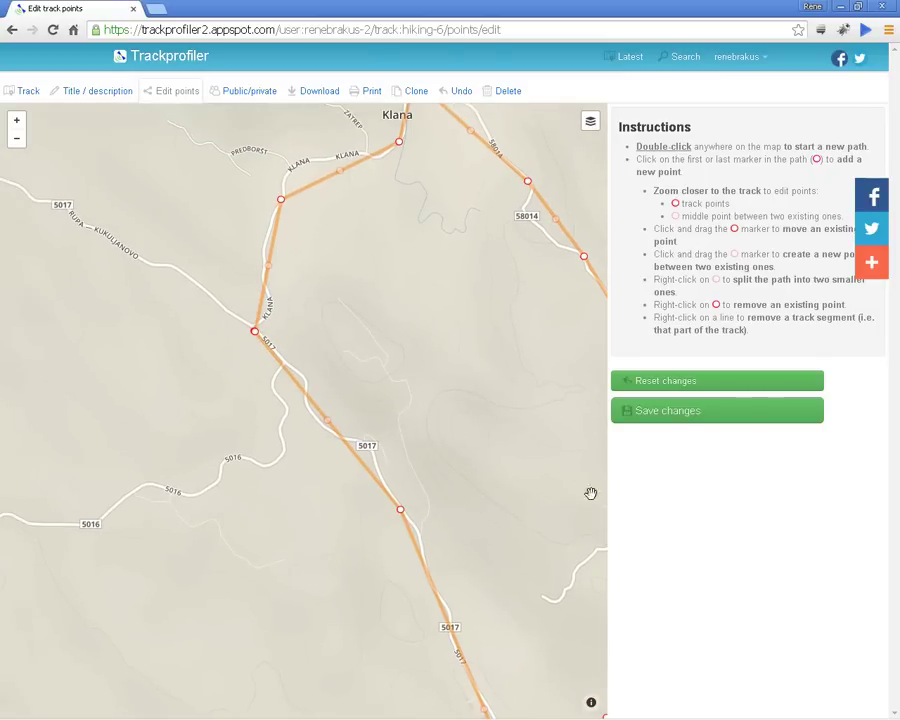
drag(520, 562, 297, 250)
Bend the loop onto the roads near Studena, Klana and road 58014, then save the points.
mouse_move(395, 581)
mouse_down()
mouse_move(410, 594)
mouse_move(399, 580)
mouse_up()
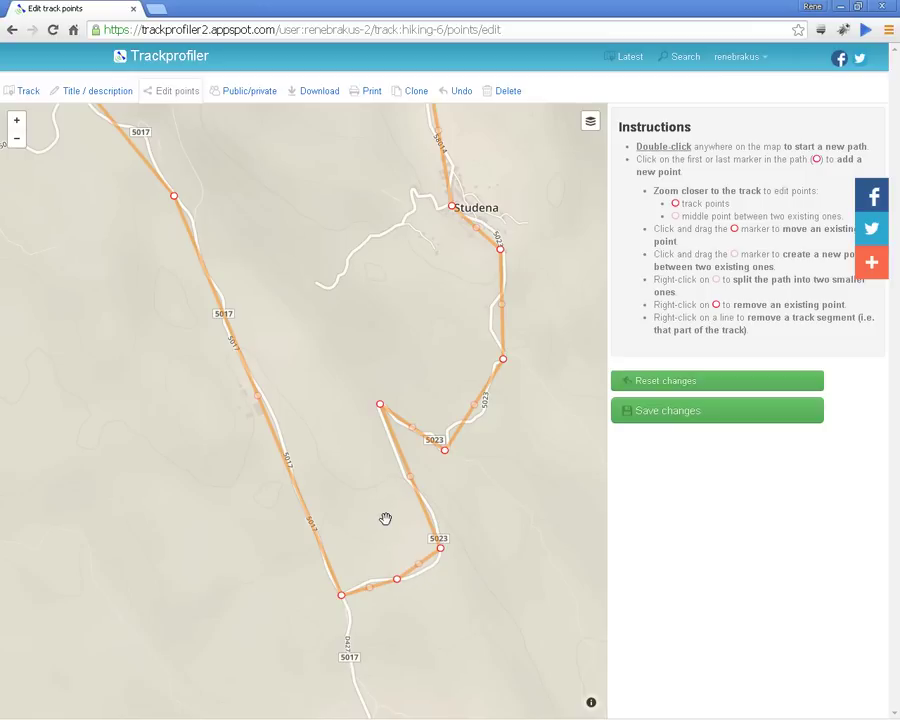
drag(385, 521, 345, 456)
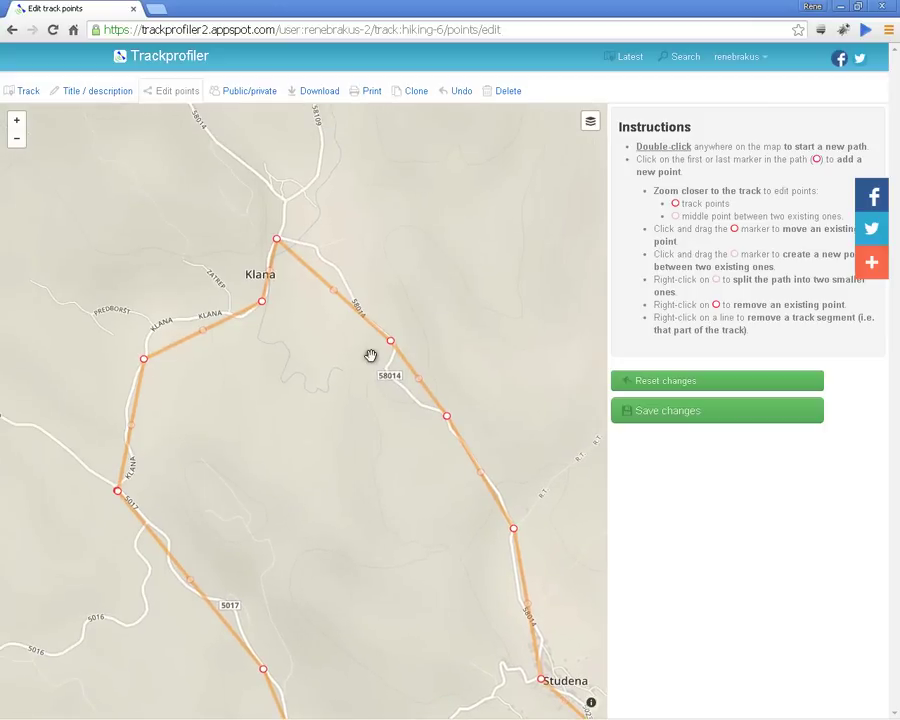
drag(332, 289, 336, 268)
mouse_move(420, 385)
mouse_down()
mouse_move(408, 379)
mouse_move(400, 388)
mouse_up()
drag(341, 470, 382, 418)
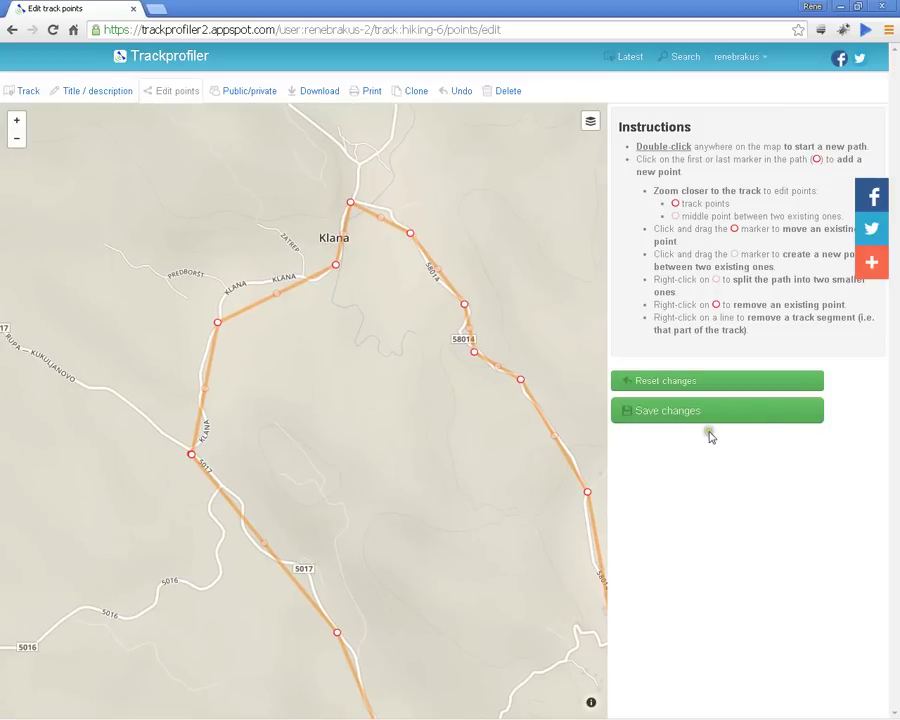
click(645, 413)
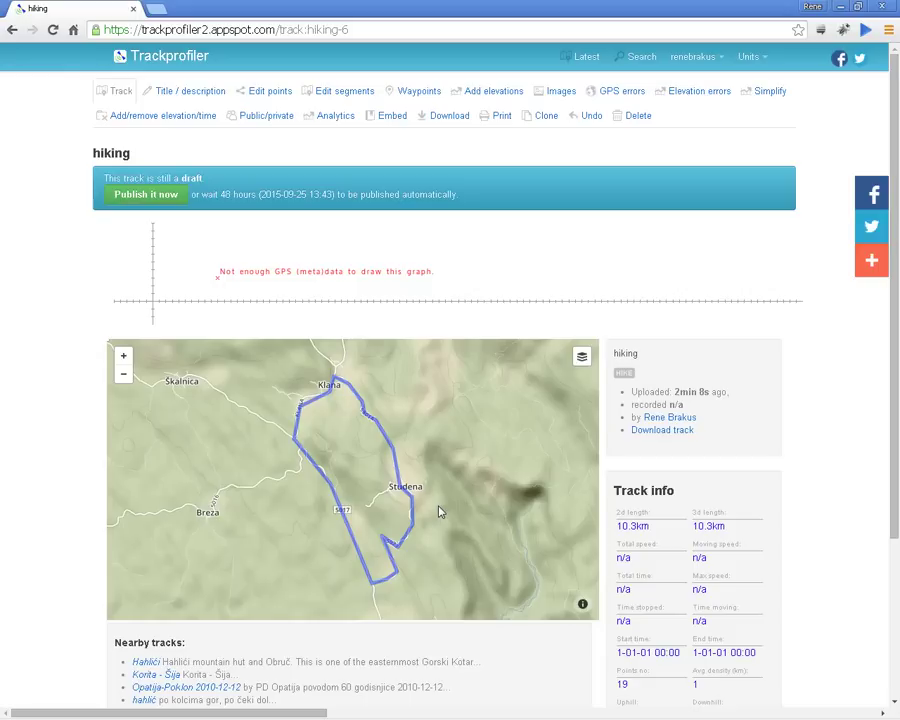
click(412, 93)
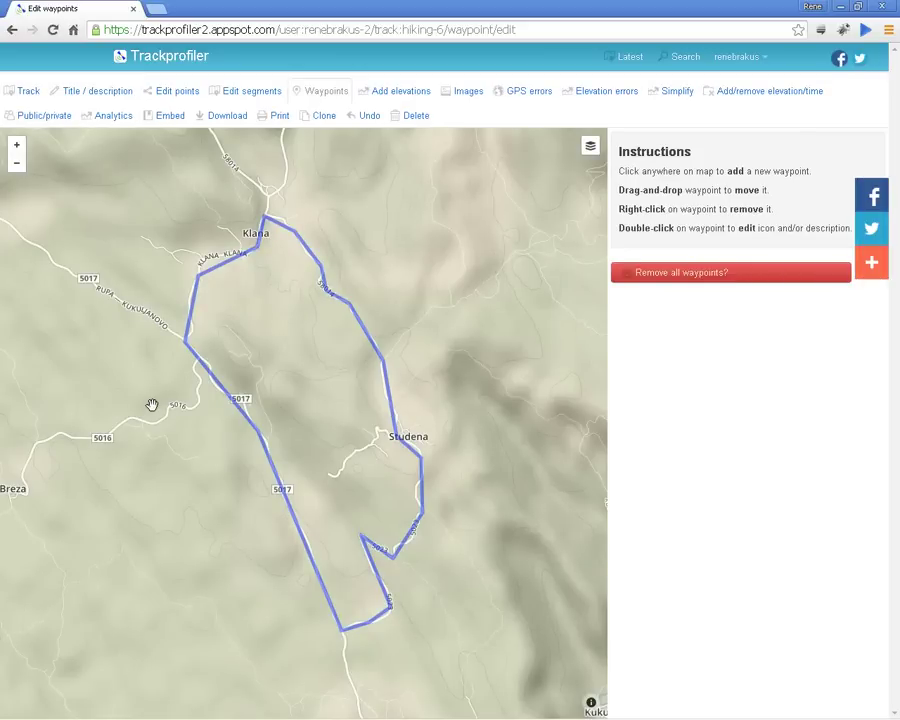
Place a waypoint named 'store homemade goods' on the track at Studena.
click(395, 427)
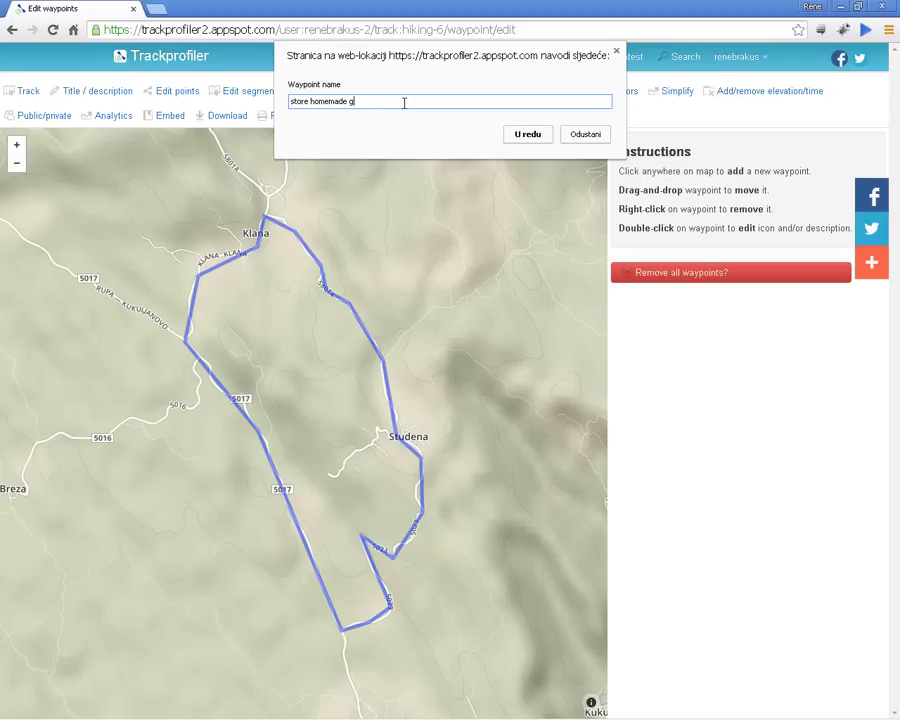
click(539, 136)
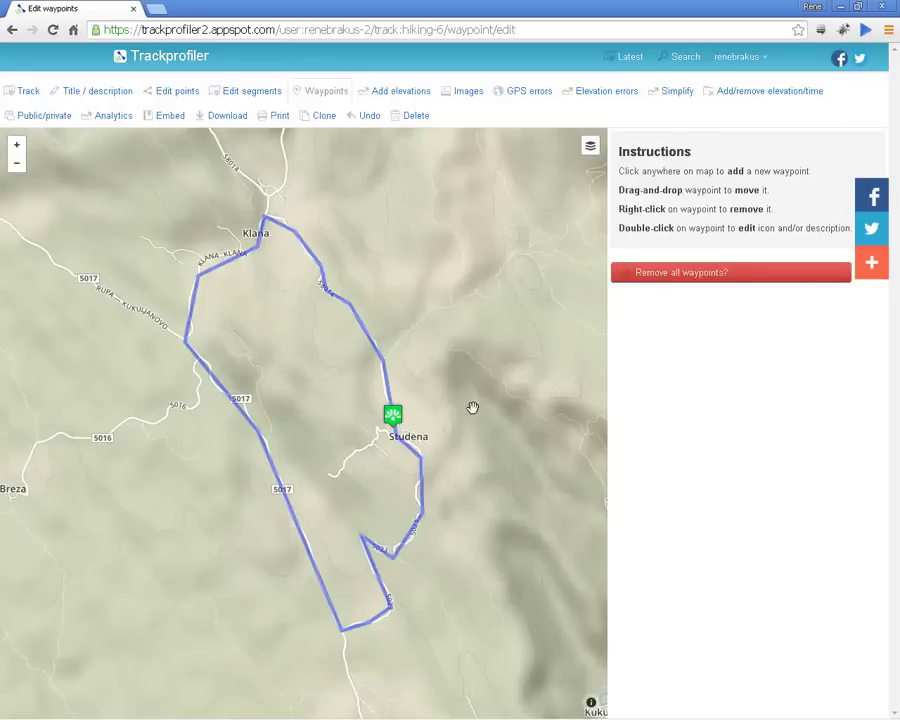
Assign the Studena waypoint the shopping-cart icon from Stores and save it.
double_click(392, 416)
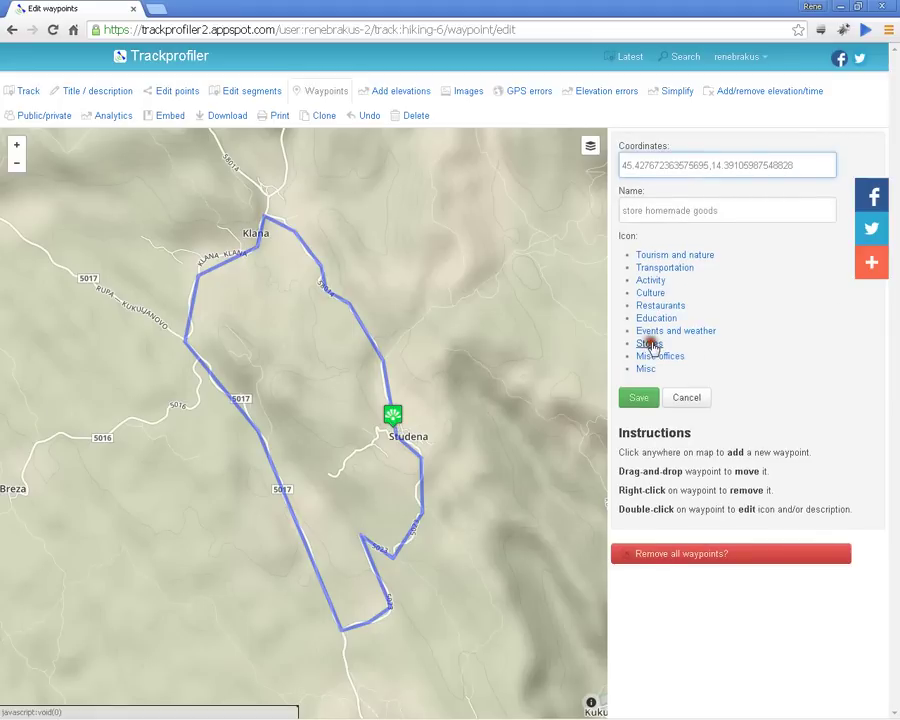
click(650, 344)
click(648, 364)
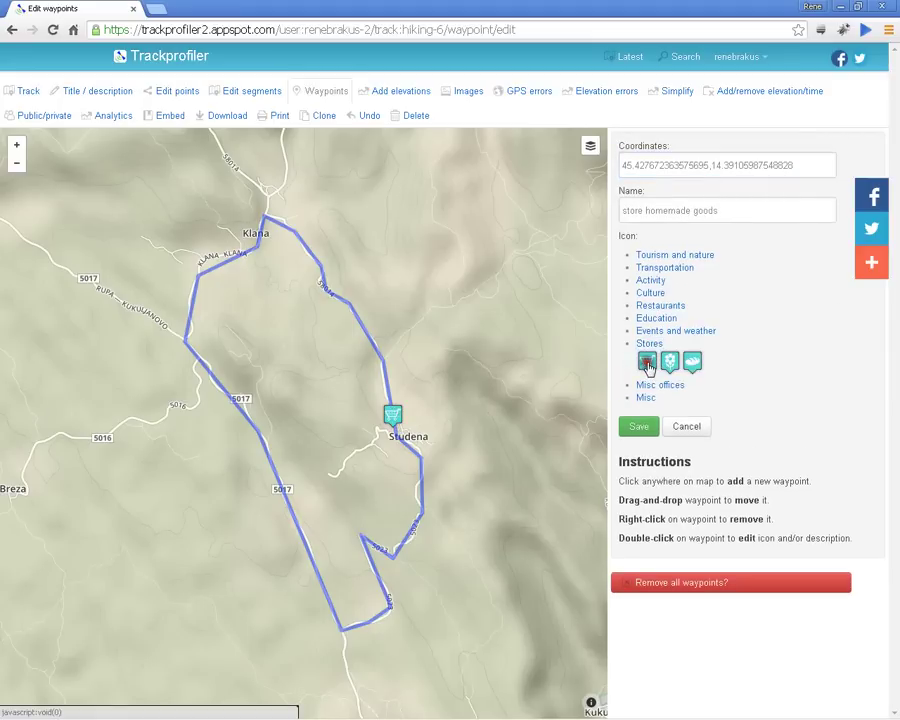
click(636, 396)
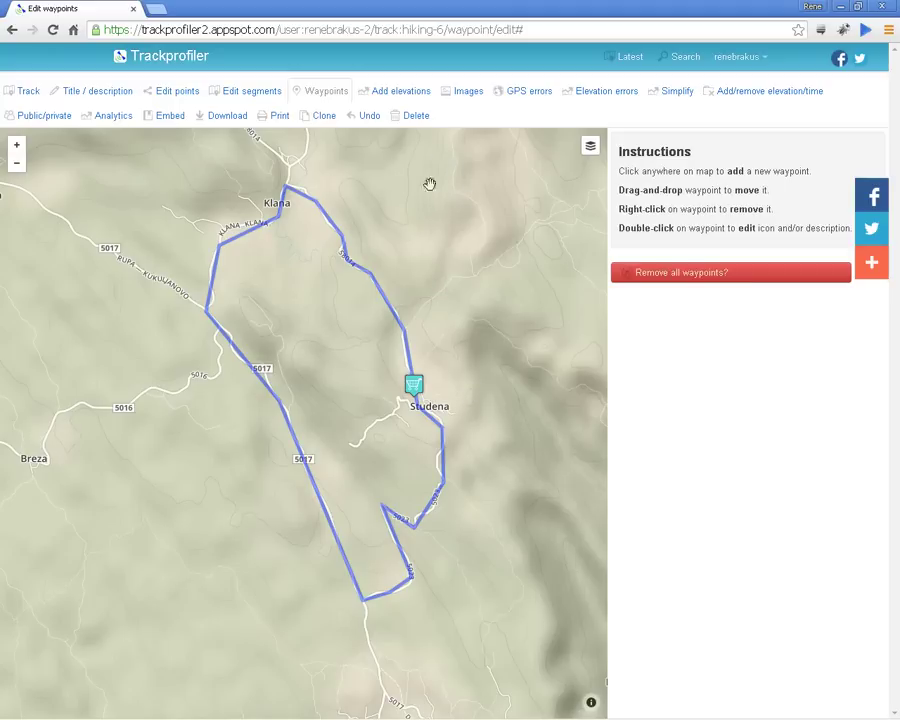
Run Add elevations on all points to generate the hiking track's elevation profile.
click(397, 92)
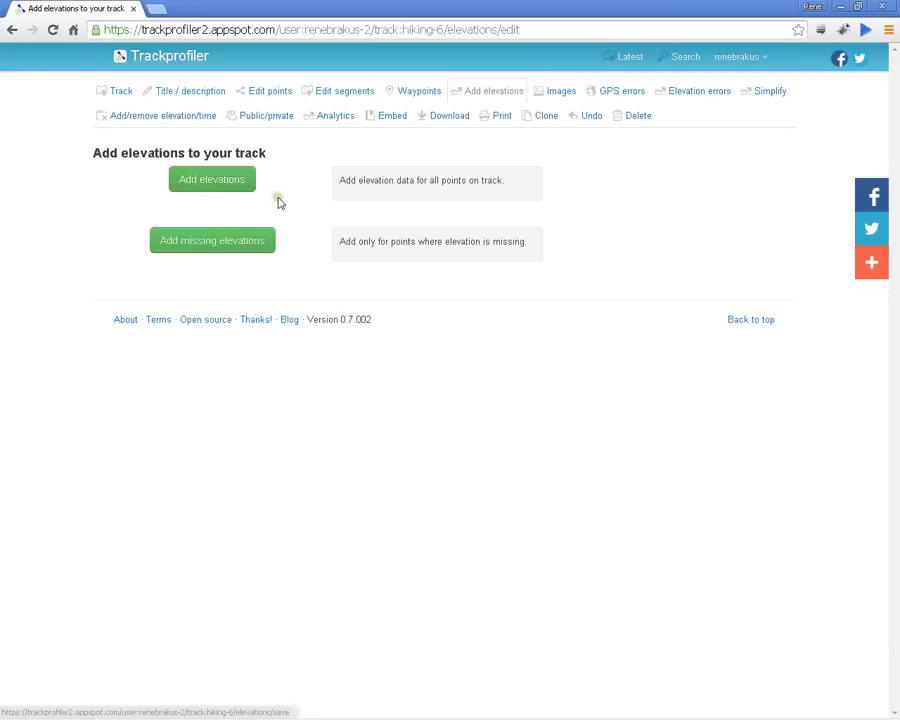
click(224, 188)
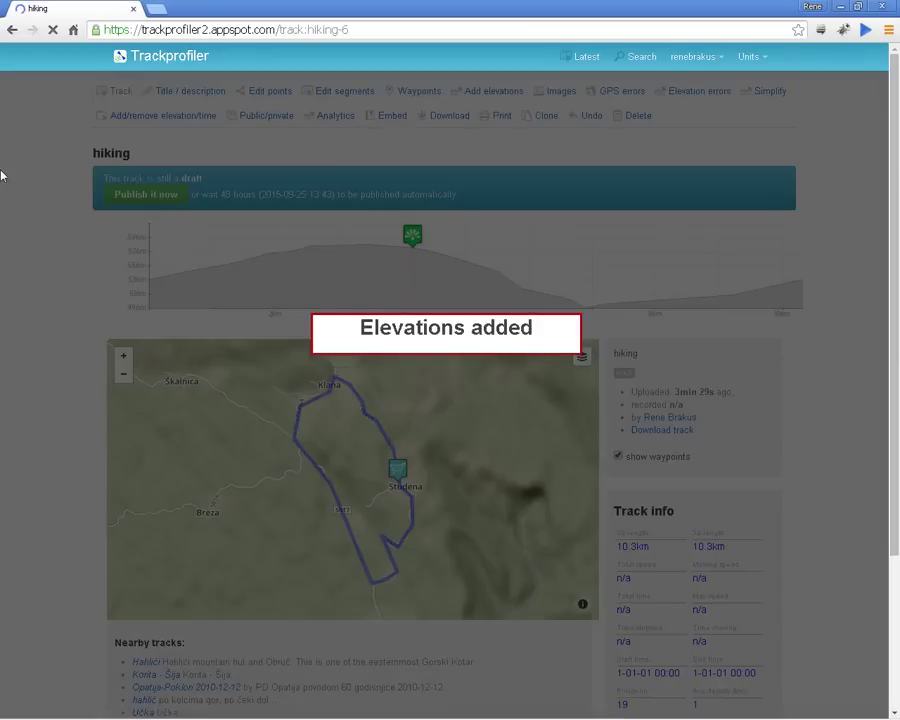
scroll(54, 370, down, 2)
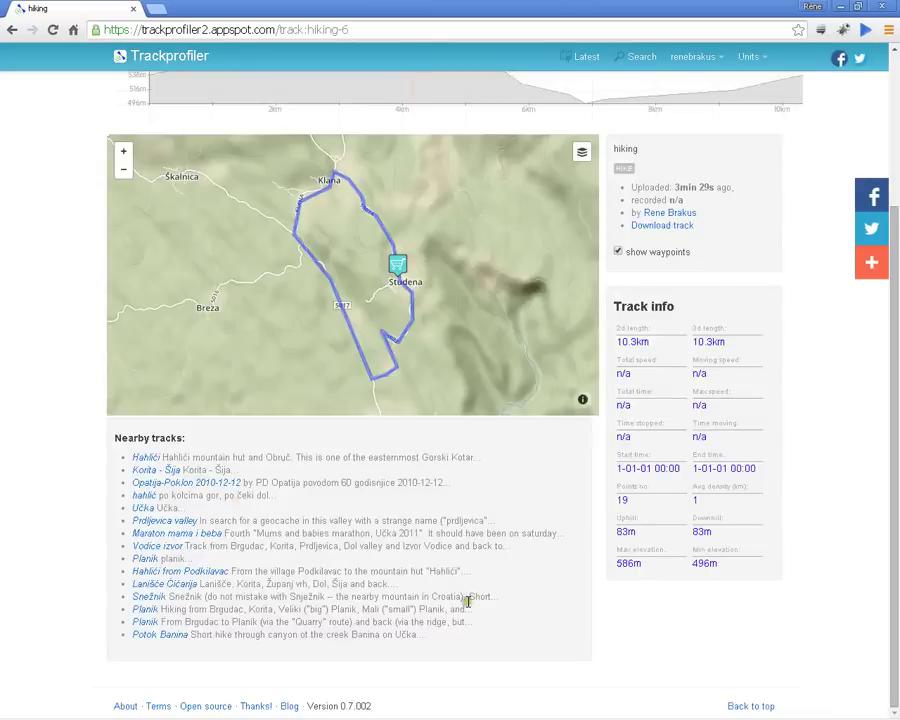
scroll(630, 640, up, 1)
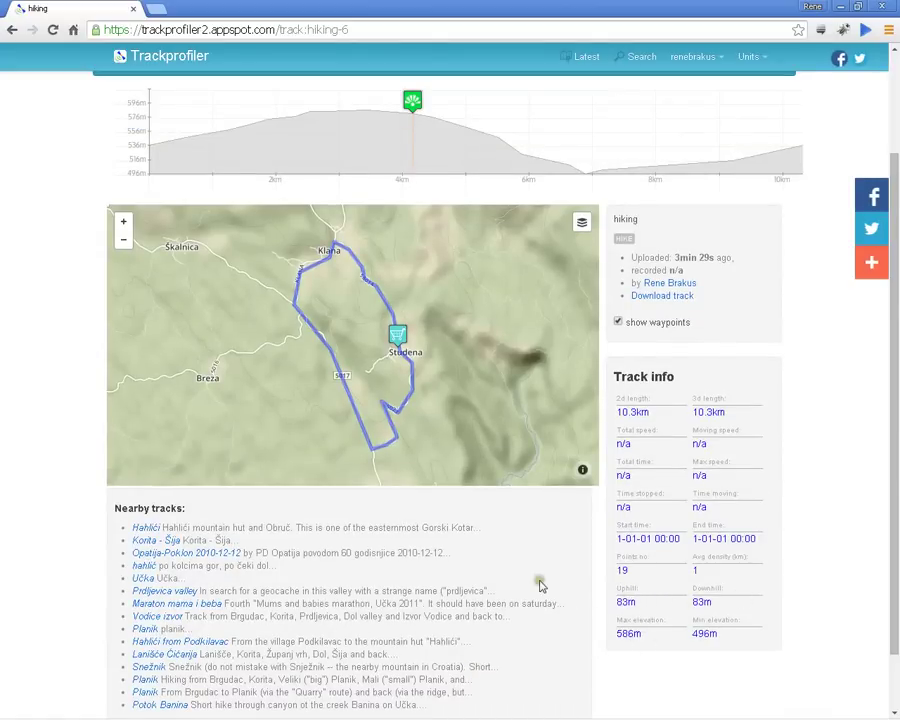
scroll(84, 466, up, 2)
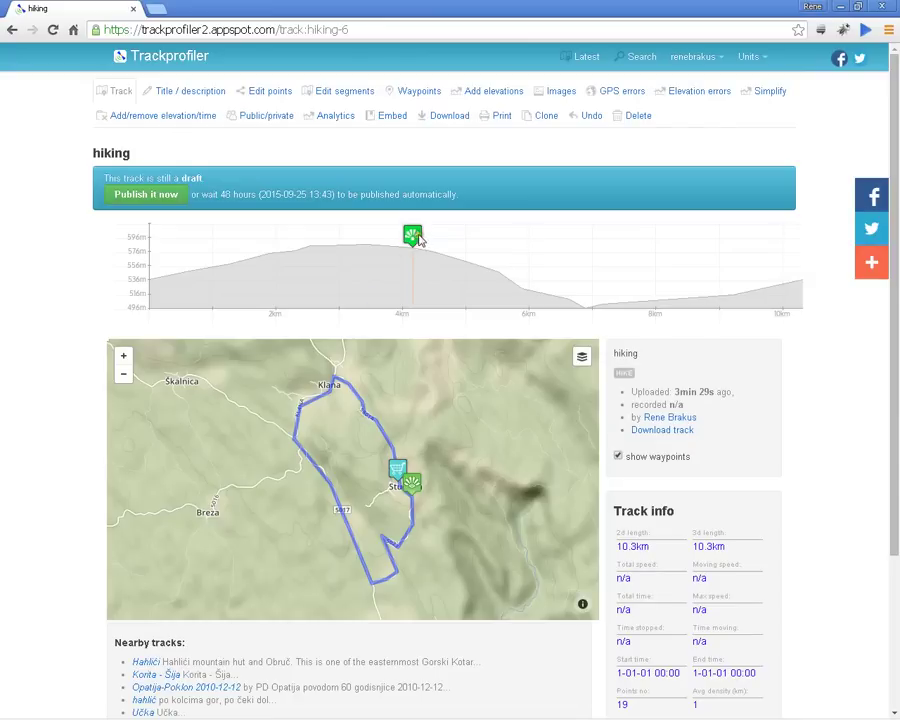
mouse_move(415, 253)
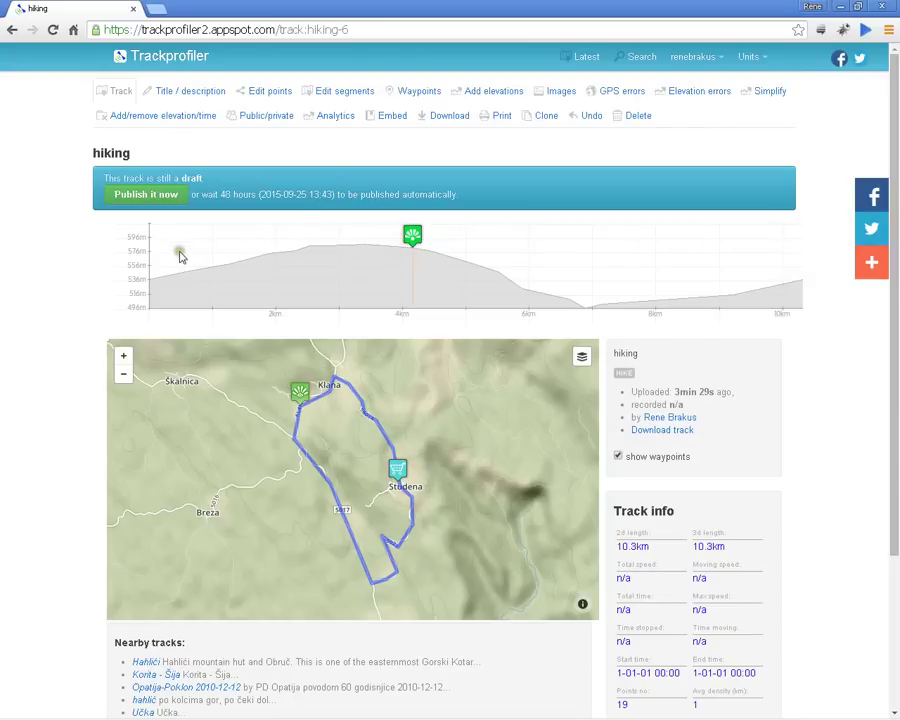
mouse_move(152, 284)
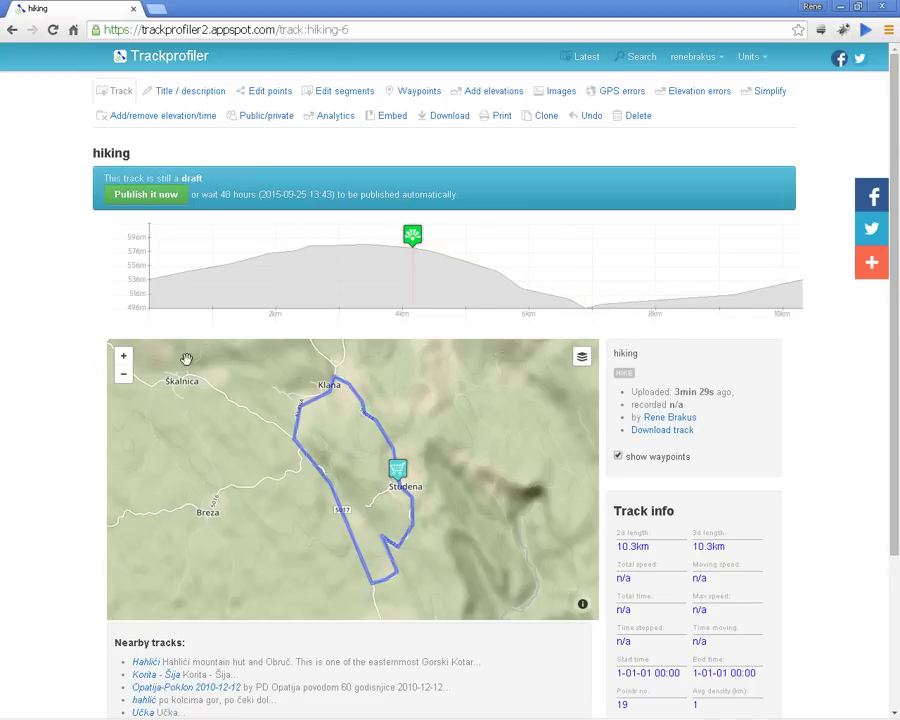
scroll(88, 377, down, 3)
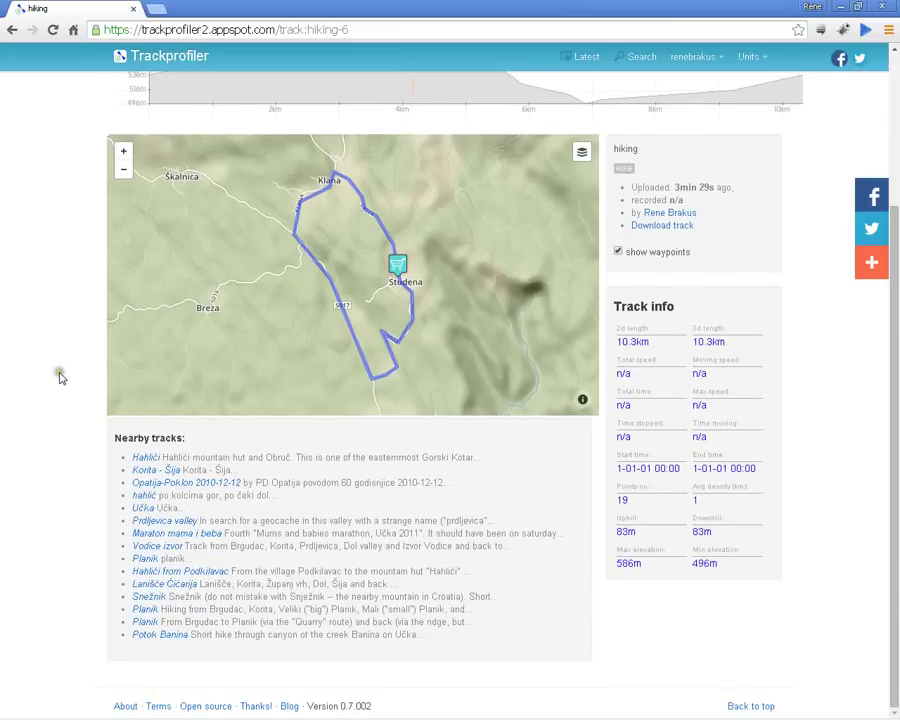
click(93, 449)
click(94, 452)
click(103, 449)
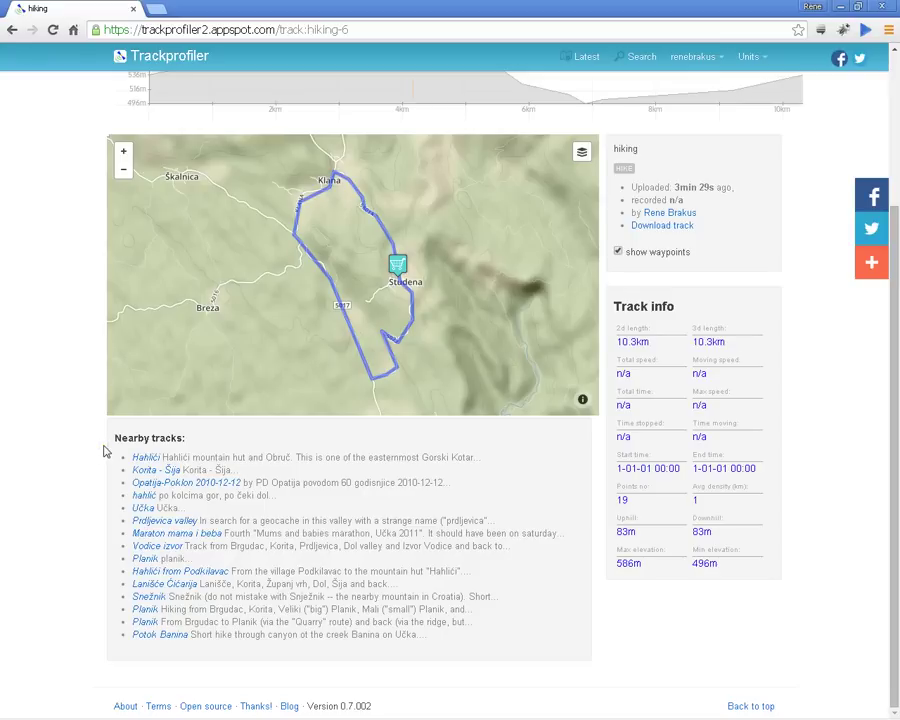